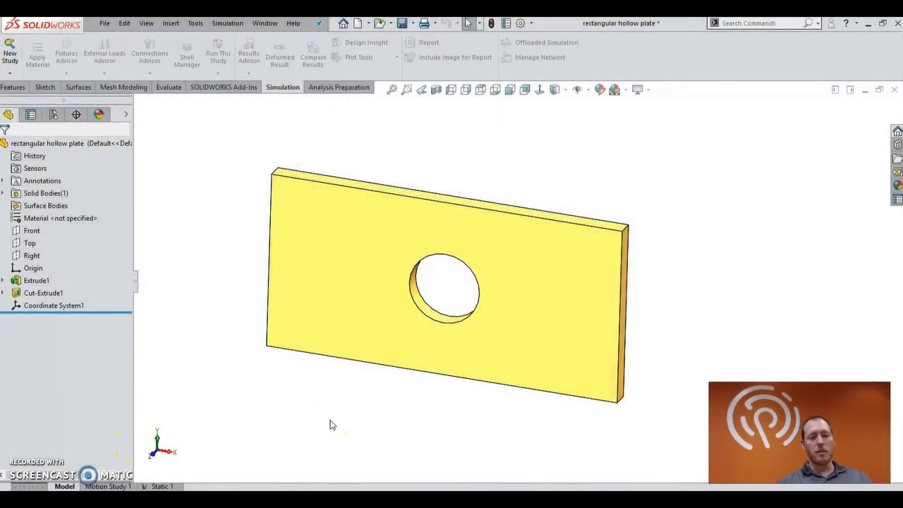
Create a new static simulation study for the rectangular hollow plate.
middle_click_drag(485, 308, 469, 273)
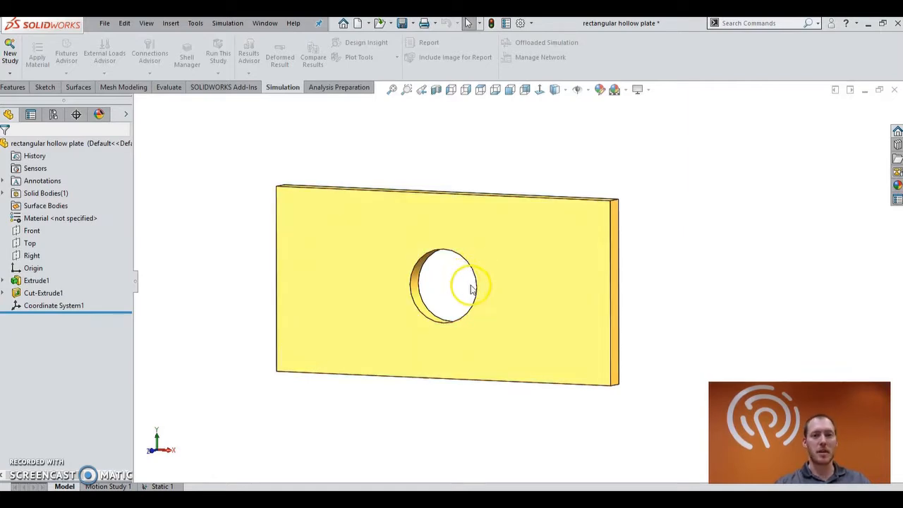
middle_click_drag(456, 291, 497, 304)
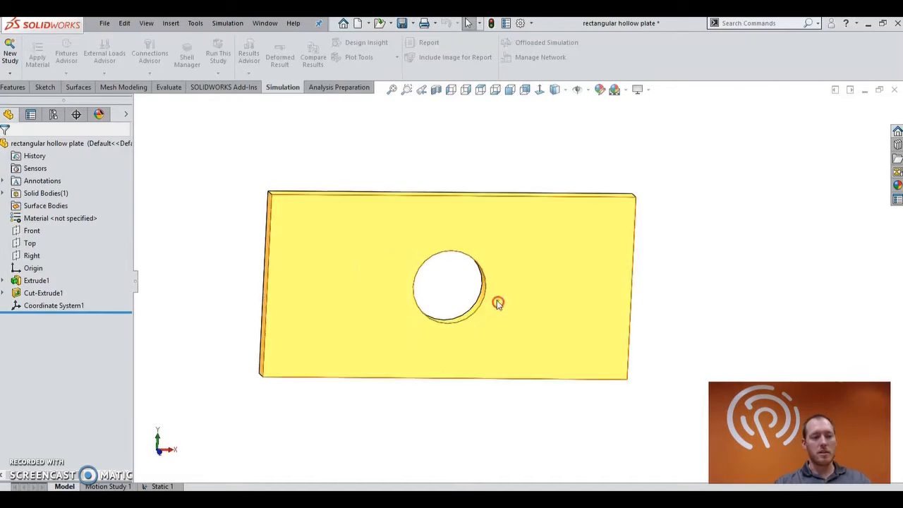
left_click(12, 55)
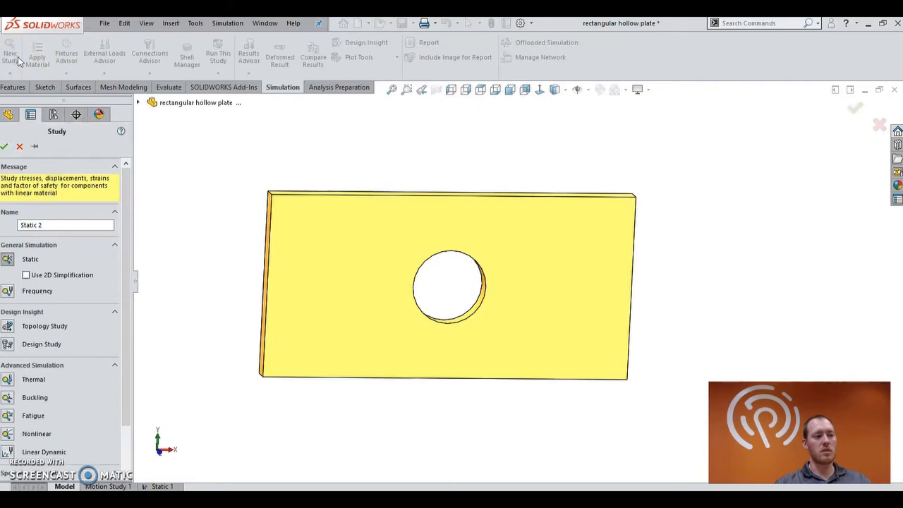
left_click(4, 146)
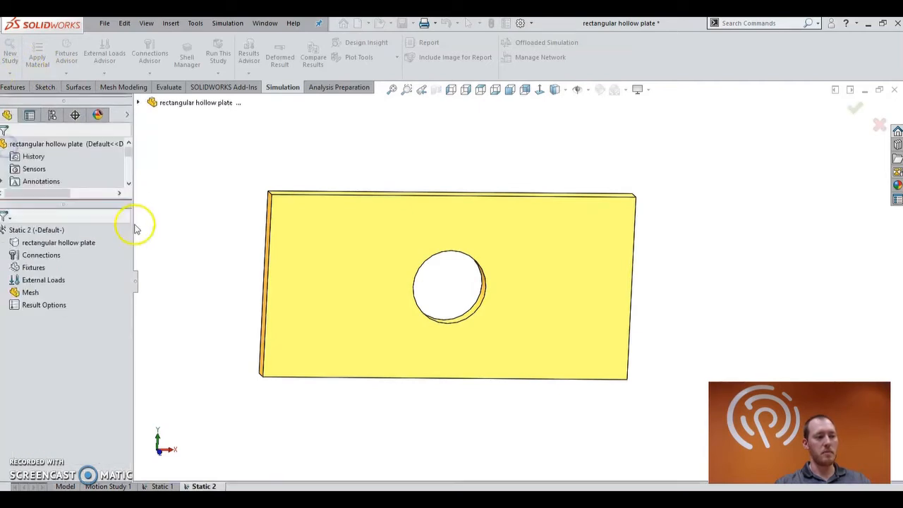
Assign the favorite material Plain Carbon Steel to the plate in the study.
right_click(75, 244)
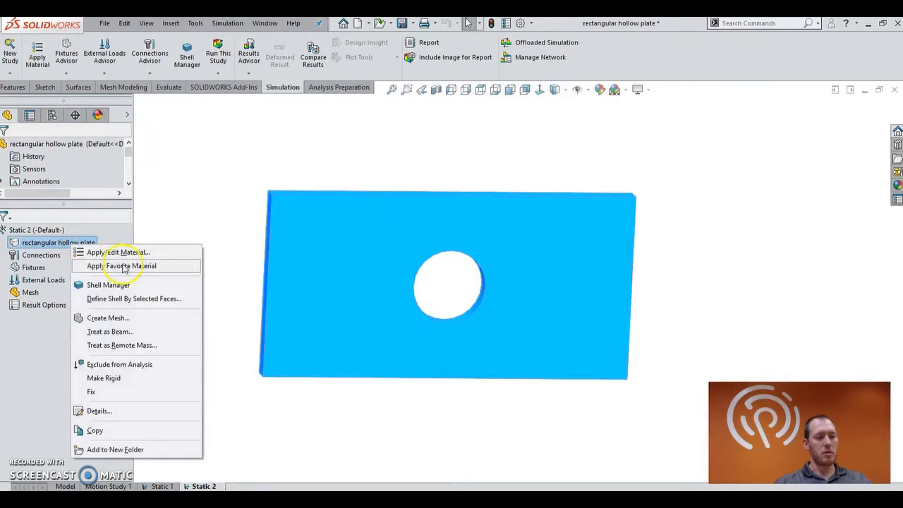
mouse_move(171, 264)
left_click(226, 268)
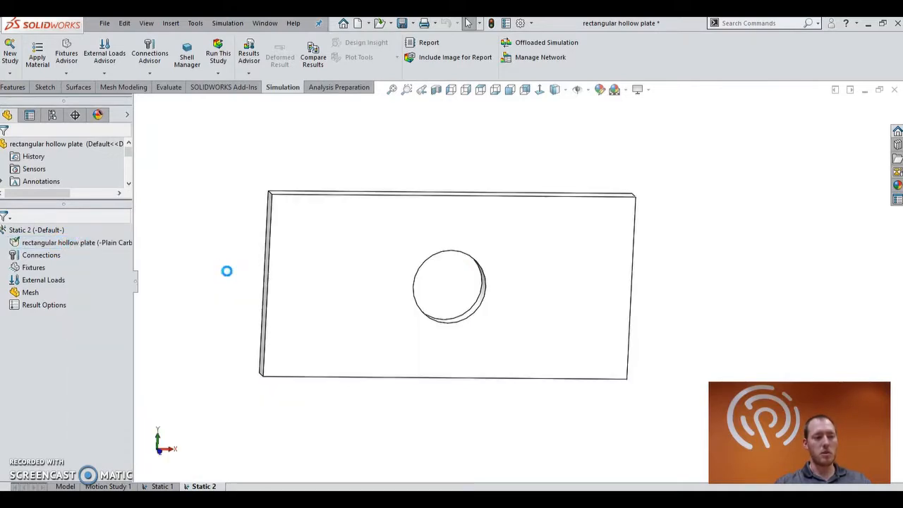
Apply a Fixed Geometry fixture to the plate's narrow end face on the negative X side.
right_click(30, 268)
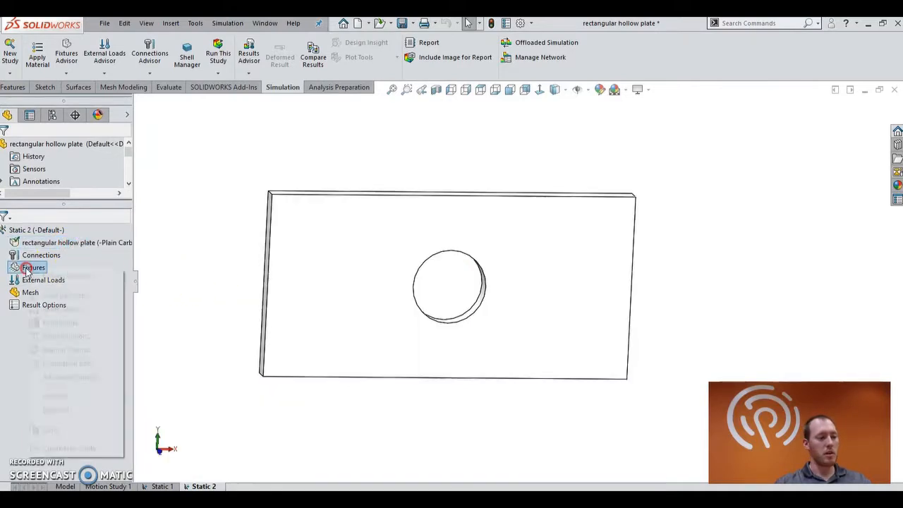
left_click(57, 296)
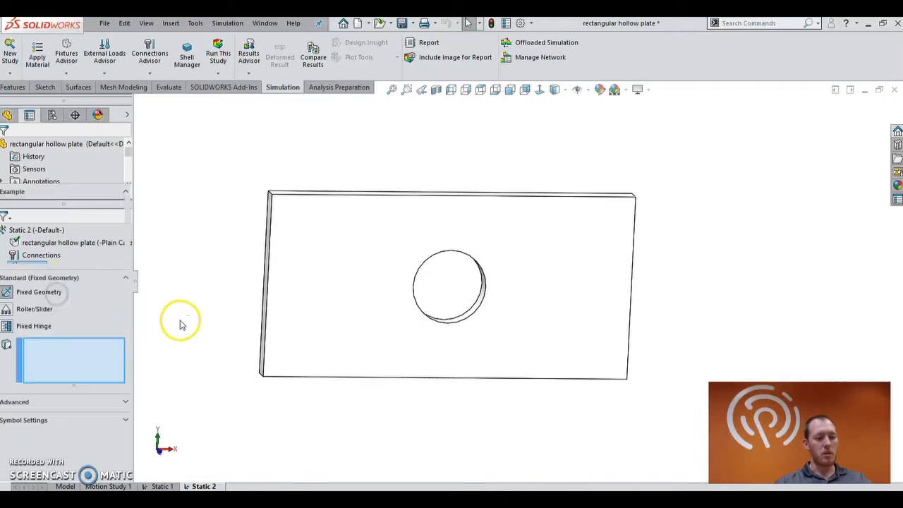
middle_click_drag(247, 282, 275, 272)
left_click(299, 256)
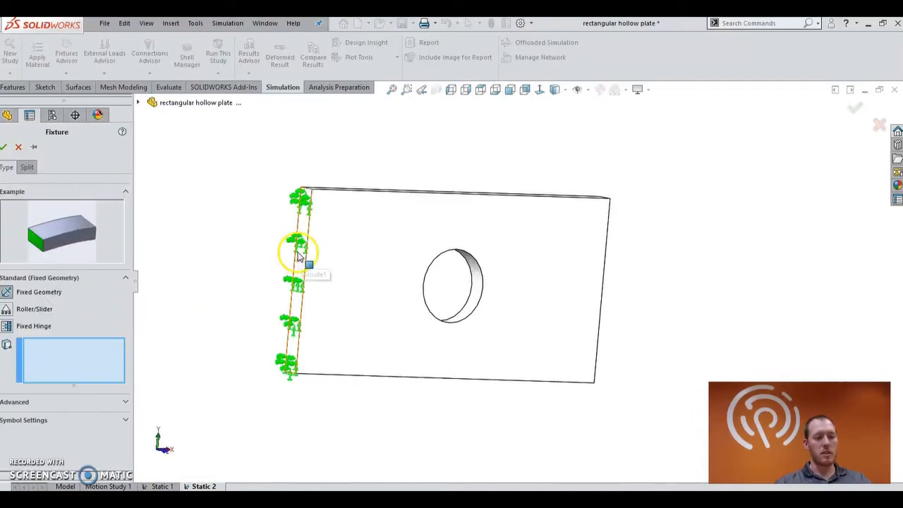
middle_click_drag(302, 270, 262, 287)
left_click(4, 147)
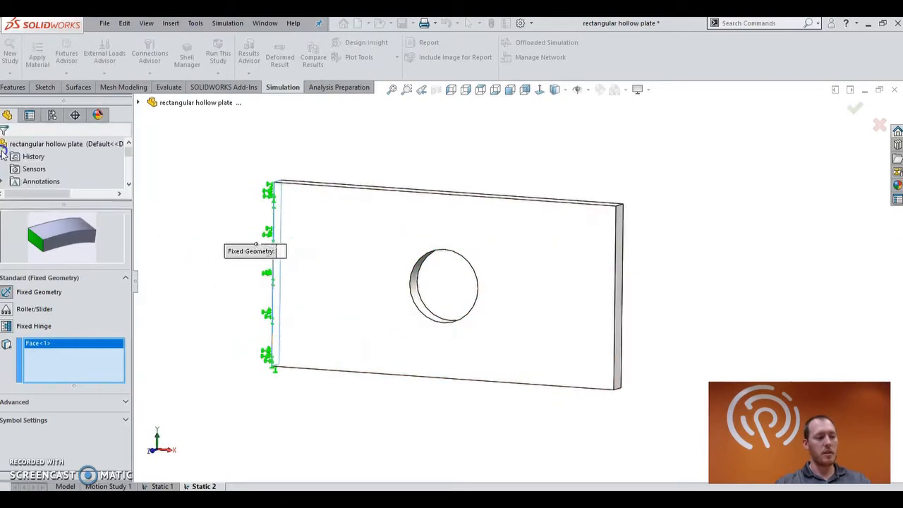
Apply a 1000 N normal force to the end face opposite the fixture, with its direction reversed to pull outward.
right_click(38, 292)
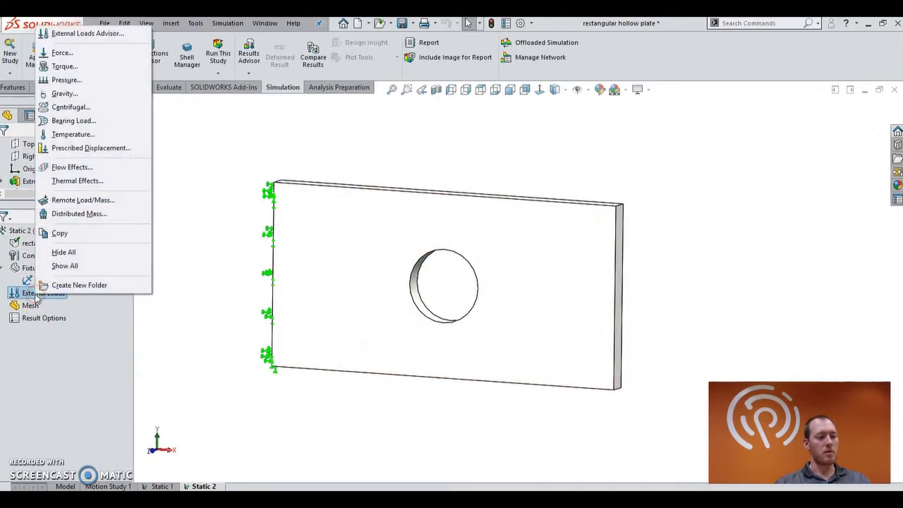
left_click(64, 55)
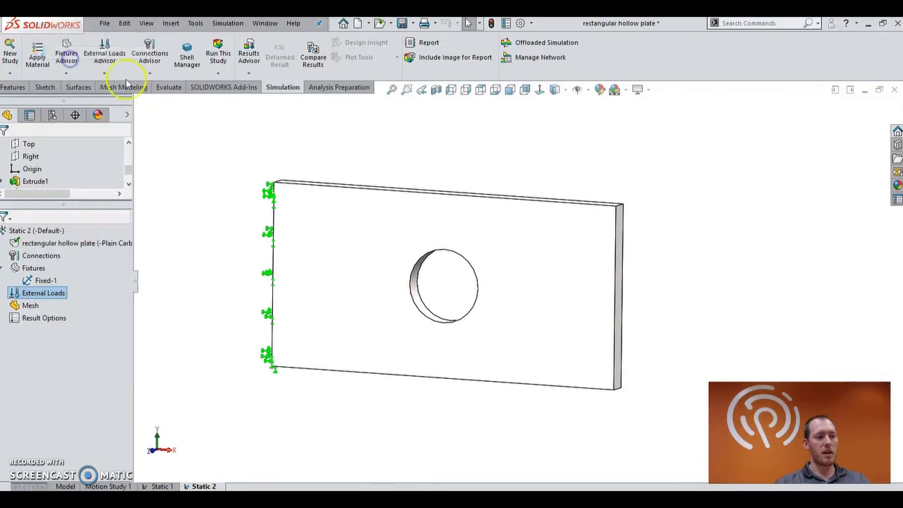
middle_click_drag(595, 246, 586, 267)
left_click(584, 265)
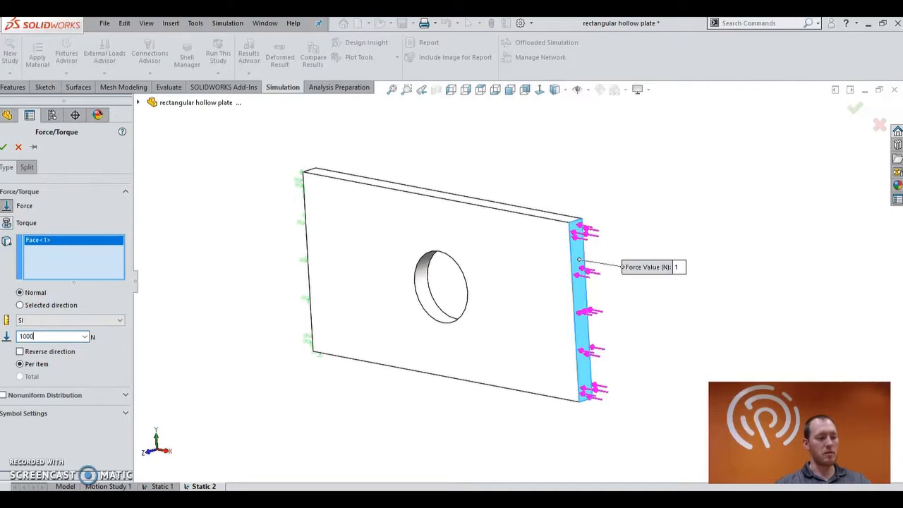
left_click(20, 352)
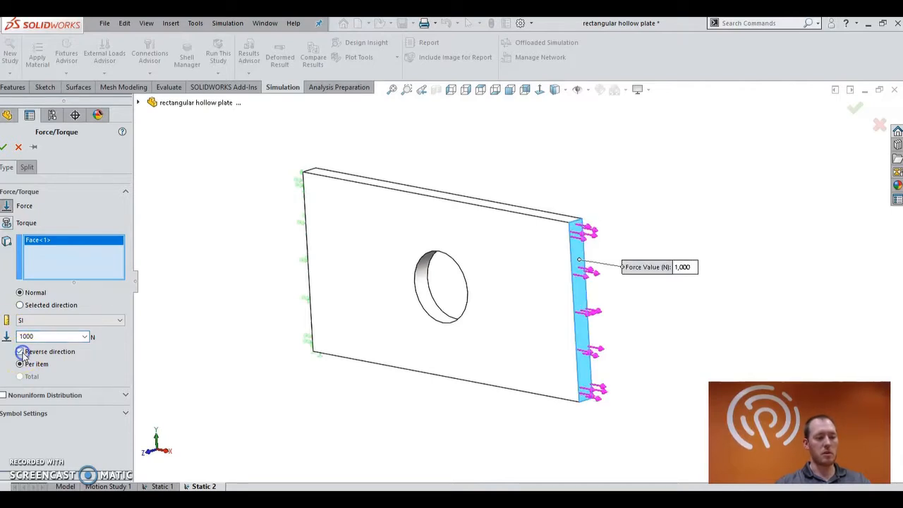
left_click(5, 147)
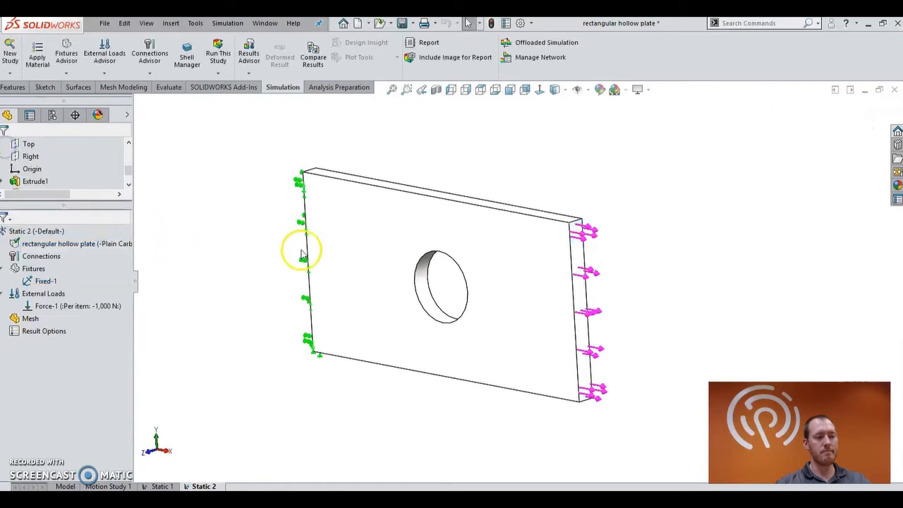
Run the plate study and inspect the von Mises stress plot around the hole.
mouse_move(391, 266)
middle_mouse_down()
mouse_move(404, 253)
mouse_move(406, 261)
middle_mouse_up()
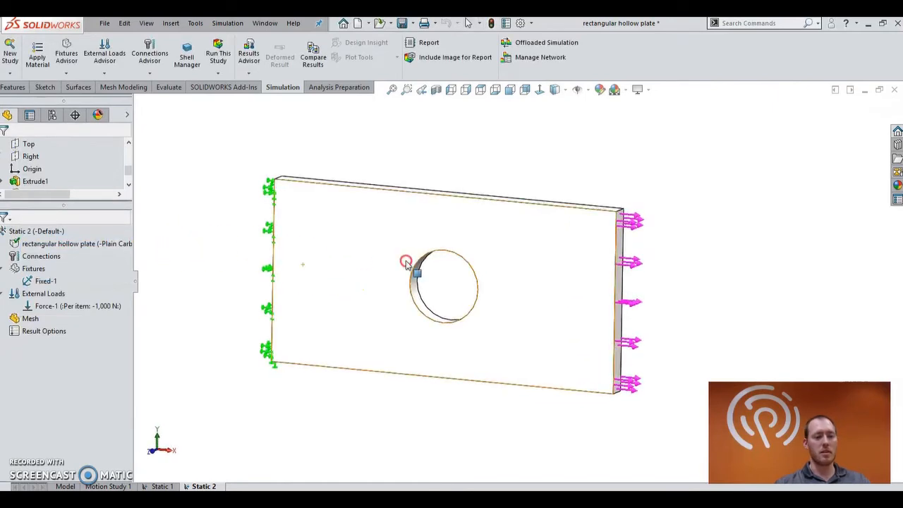
left_click(219, 56)
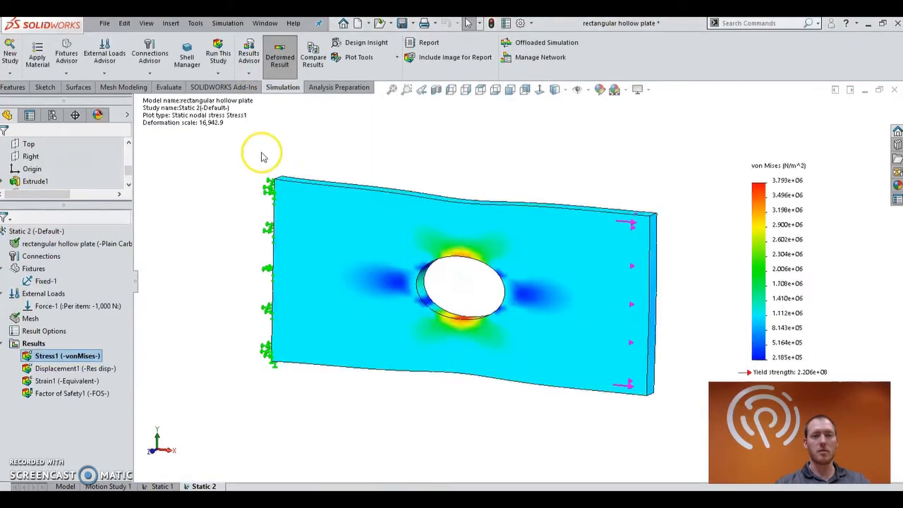
middle_click_drag(261, 156, 527, 353)
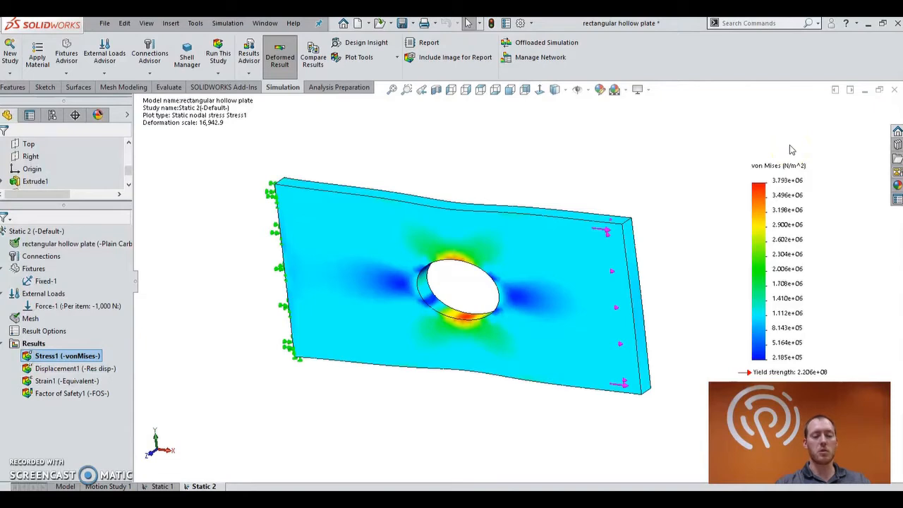
Probe the von Mises stress at the red high-stress spot on the hole's lower edge, then close the probe.
left_click(363, 60)
left_click(357, 115)
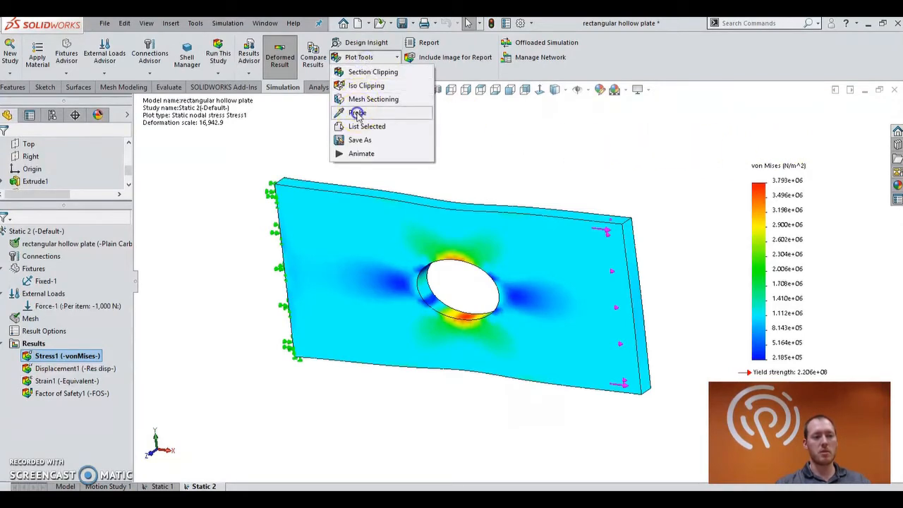
left_click(451, 322)
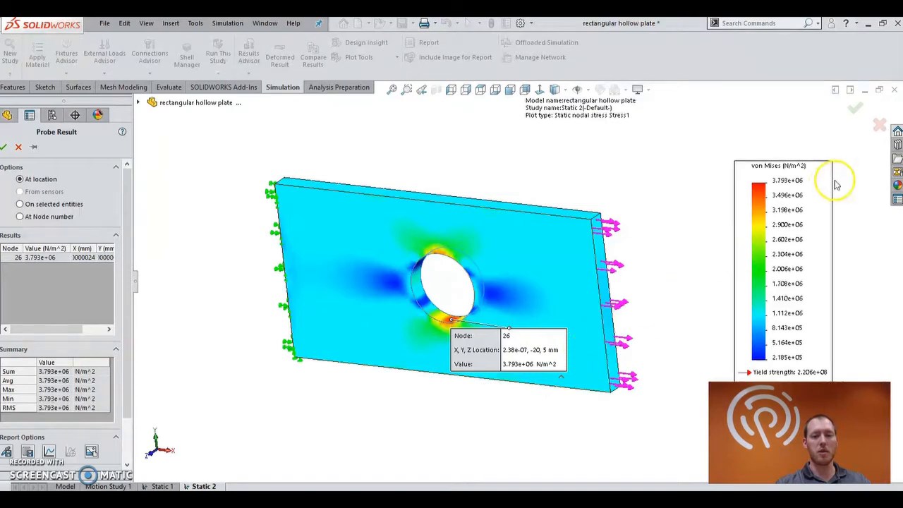
left_click(879, 125)
middle_click_drag(657, 213, 681, 177)
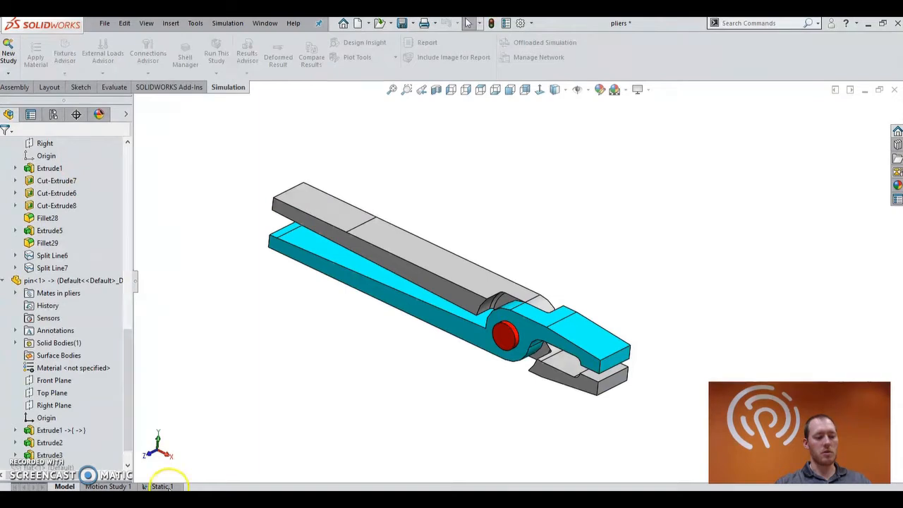
Open the Static 1 study of the pliers assembly.
left_click(162, 486)
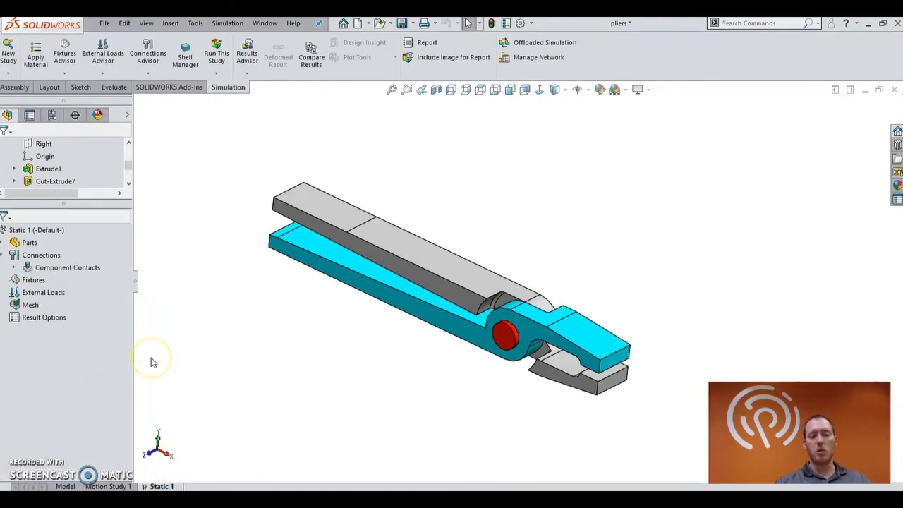
middle_click_drag(534, 343, 542, 319)
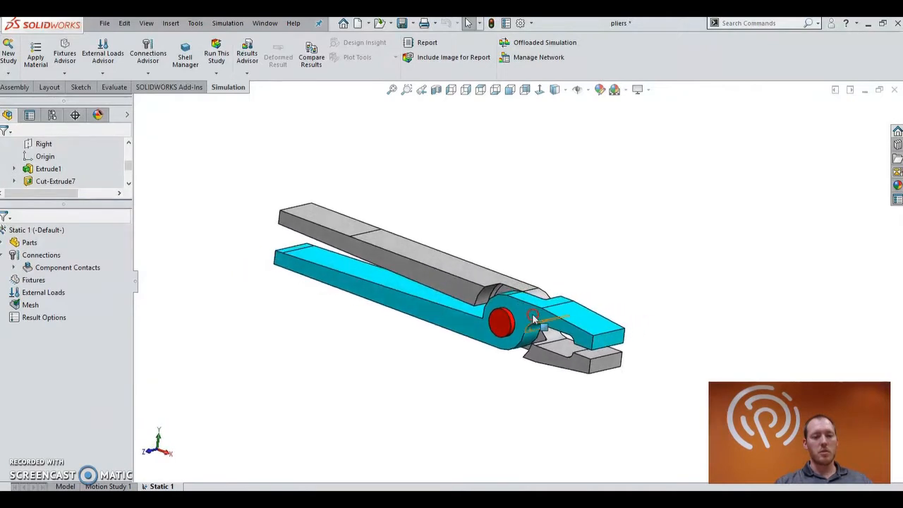
Examine the split outer faces on both plier handles and the inner gripping faces of the jaws.
left_click(337, 229)
middle_click_drag(338, 229, 326, 319)
left_click(321, 325)
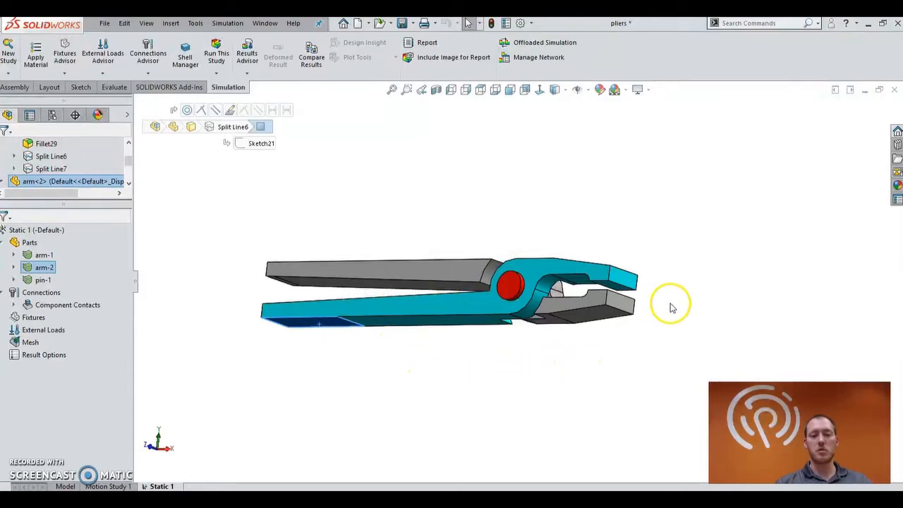
middle_click_drag(671, 307, 657, 338)
scroll(603, 329, "down", 3)
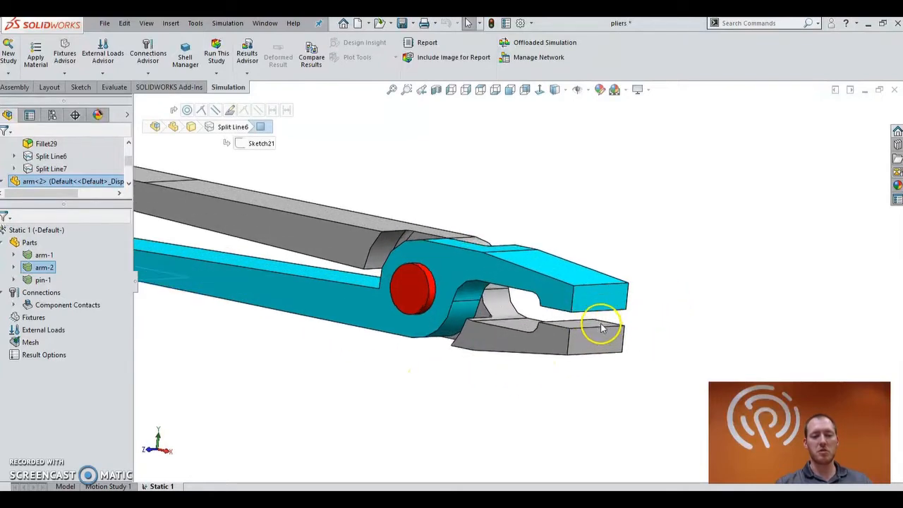
scroll(603, 329, "down", 4)
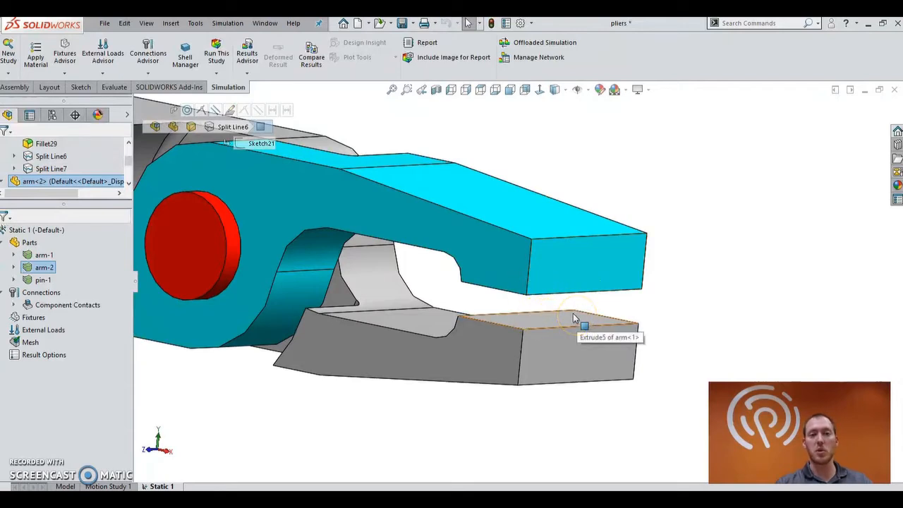
scroll(572, 319, "up", 1)
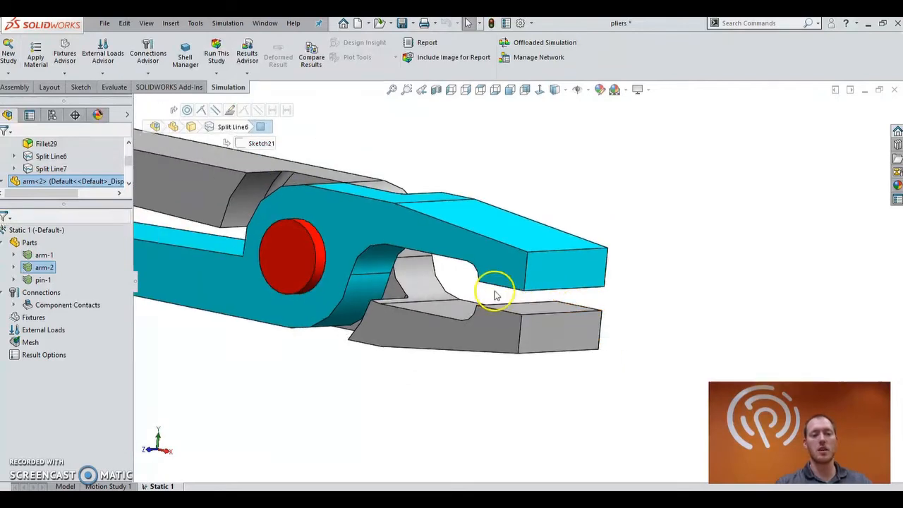
scroll(457, 280, "up", 3)
scroll(457, 281, "up", 2)
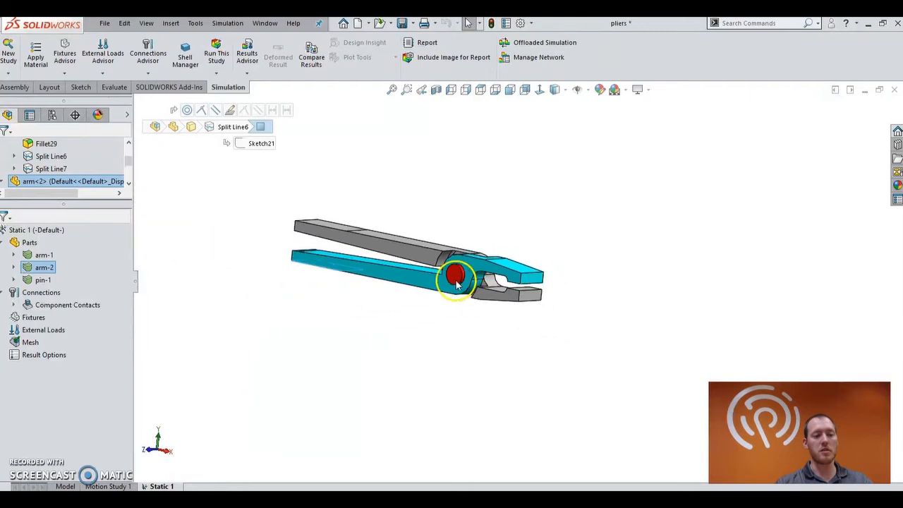
left_click(332, 340)
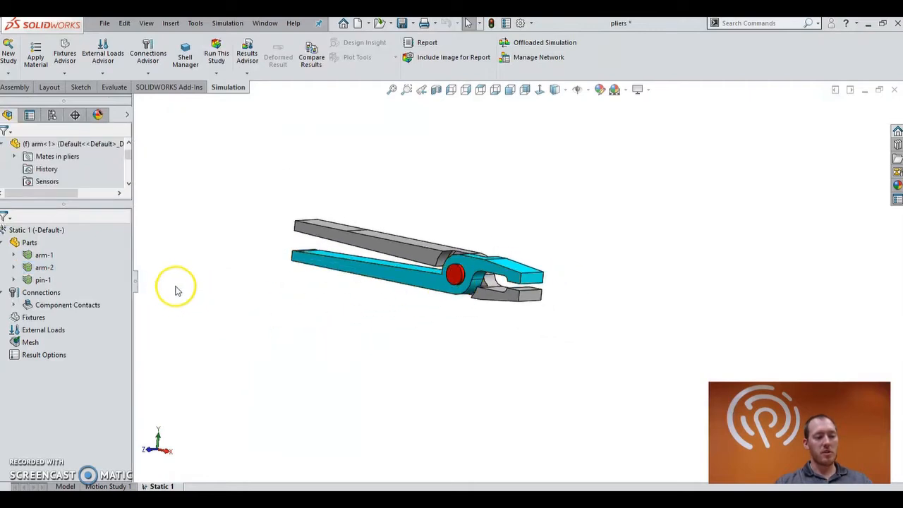
Apply the favorite material Plain Carbon Steel to all parts of the pliers study.
right_click(26, 247)
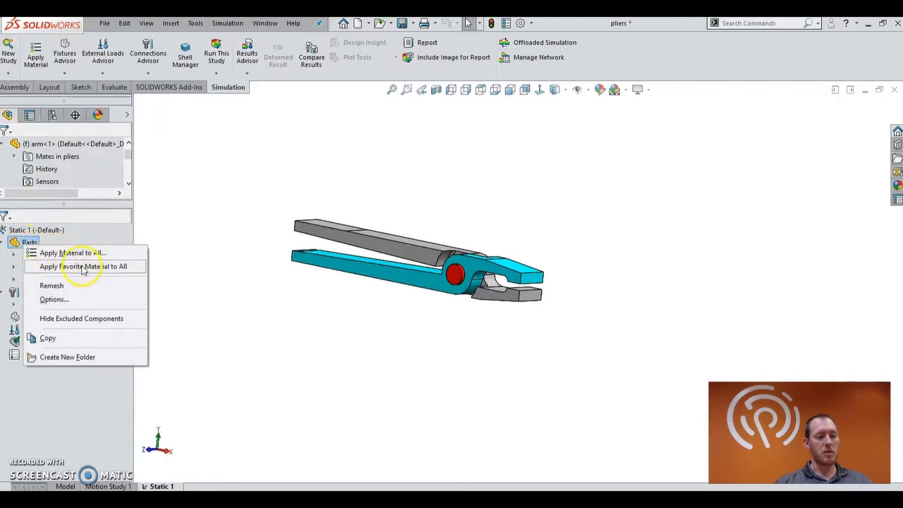
mouse_move(137, 266)
left_click(165, 267)
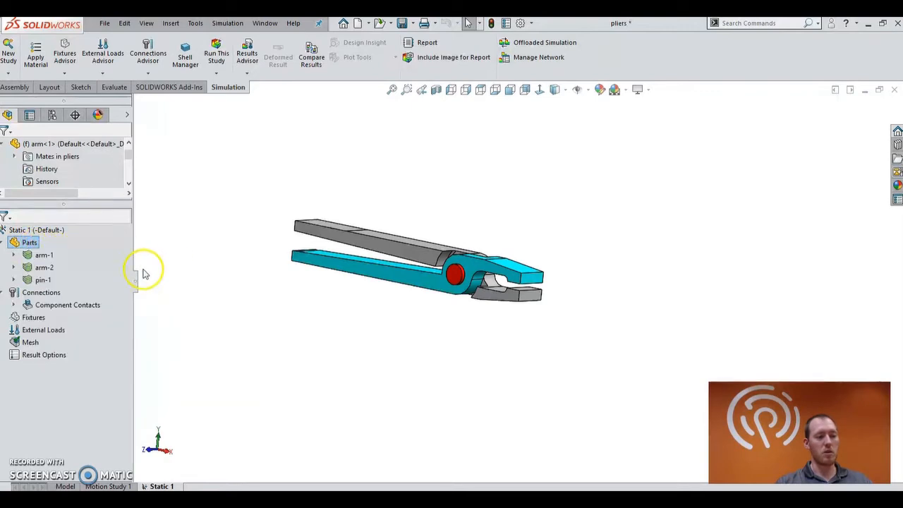
Add a Fixed Geometry fixture to the inner gripping faces of both plier jaws.
right_click(28, 318)
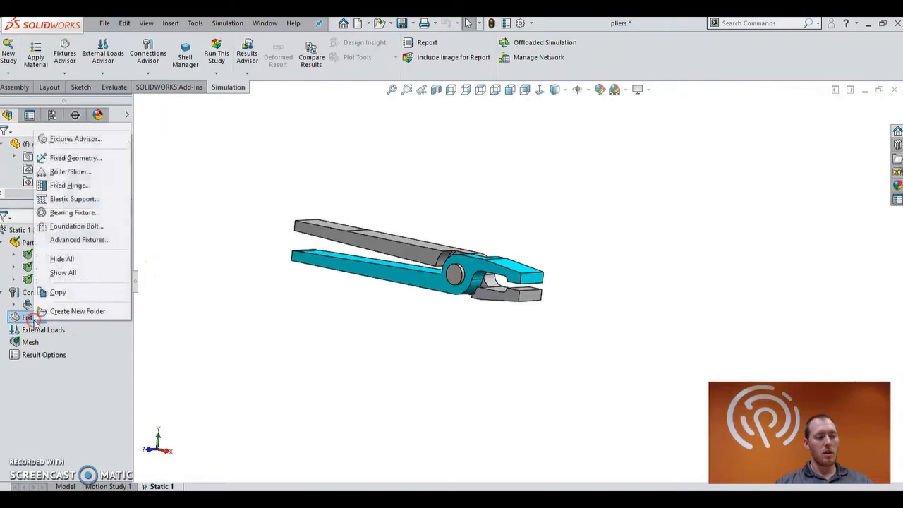
left_click(84, 159)
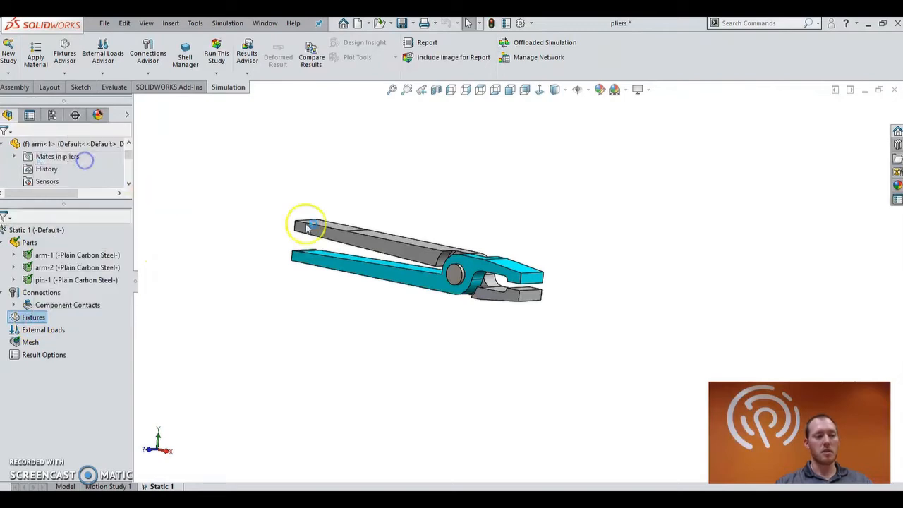
scroll(529, 292, "up", 5)
left_click(534, 296)
scroll(534, 296, "down", 3)
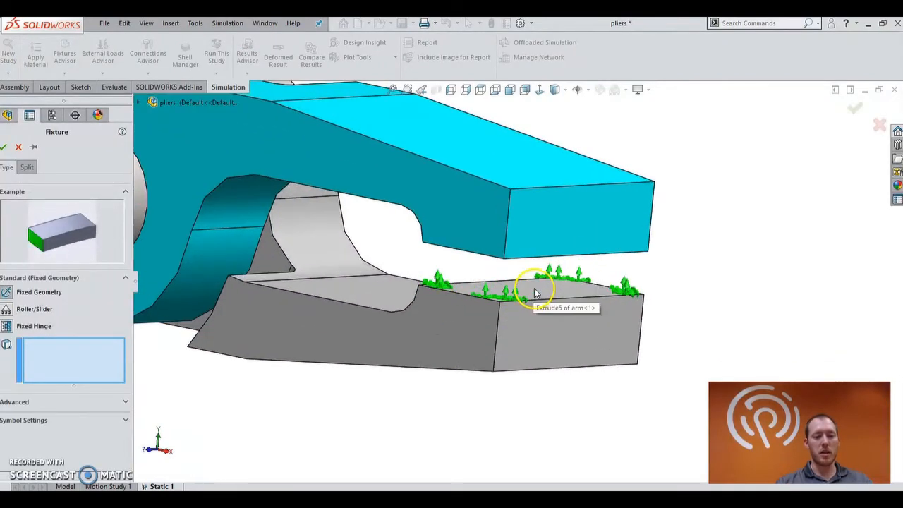
left_click(534, 291)
middle_click_drag(528, 290, 364, 179)
left_click(504, 214)
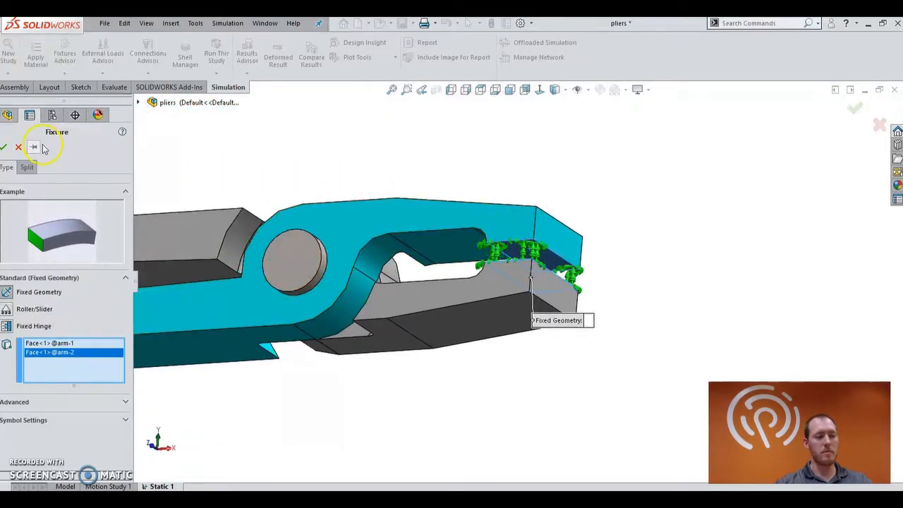
left_click(5, 148)
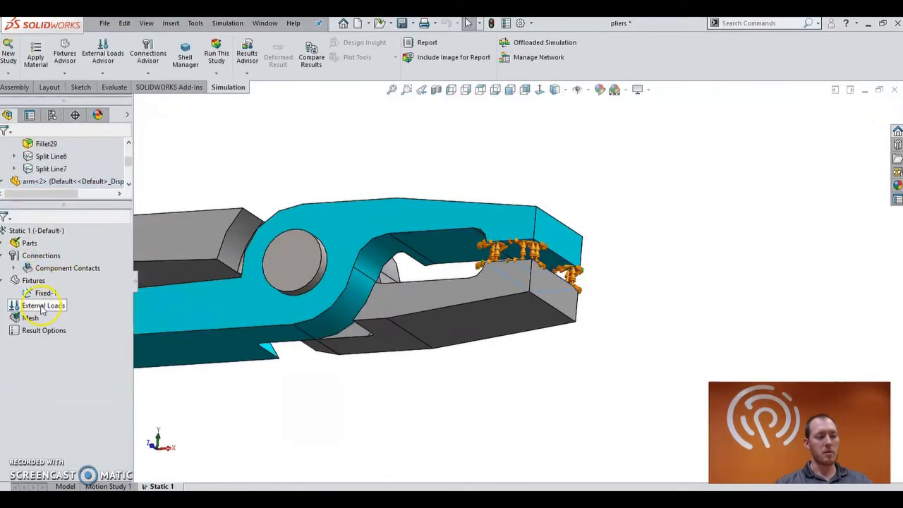
Apply a normal force of 225 N per item to the split outer faces of both plier handles.
right_click(42, 306)
left_click(67, 66)
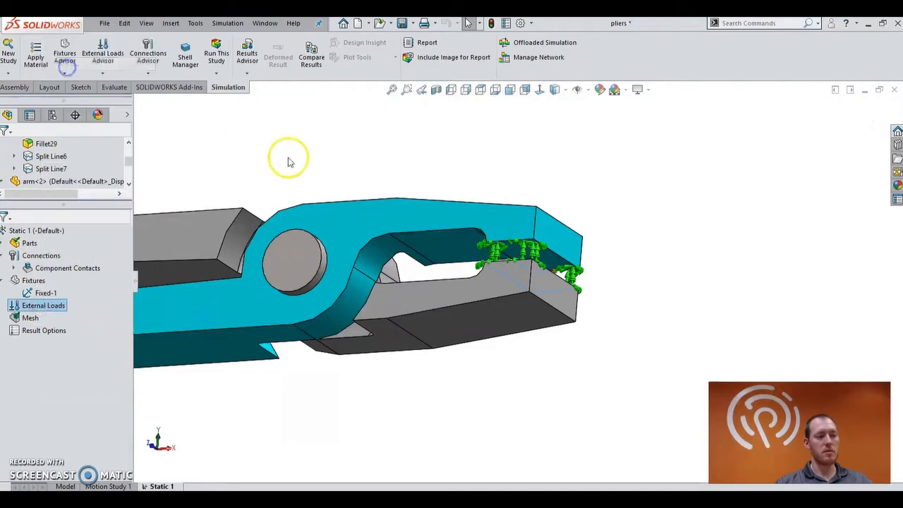
scroll(296, 195, "up", 5)
middle_click_drag(304, 223, 292, 313)
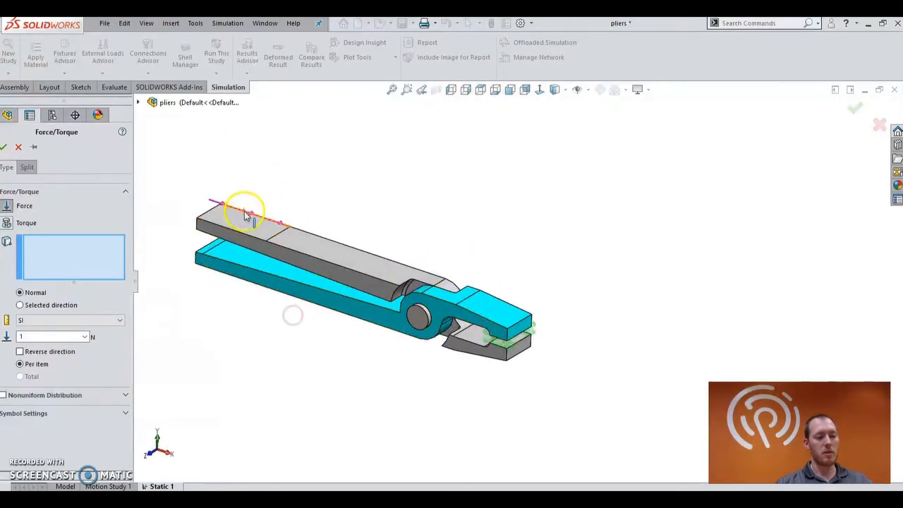
left_click(252, 242)
middle_click_drag(252, 242, 264, 208)
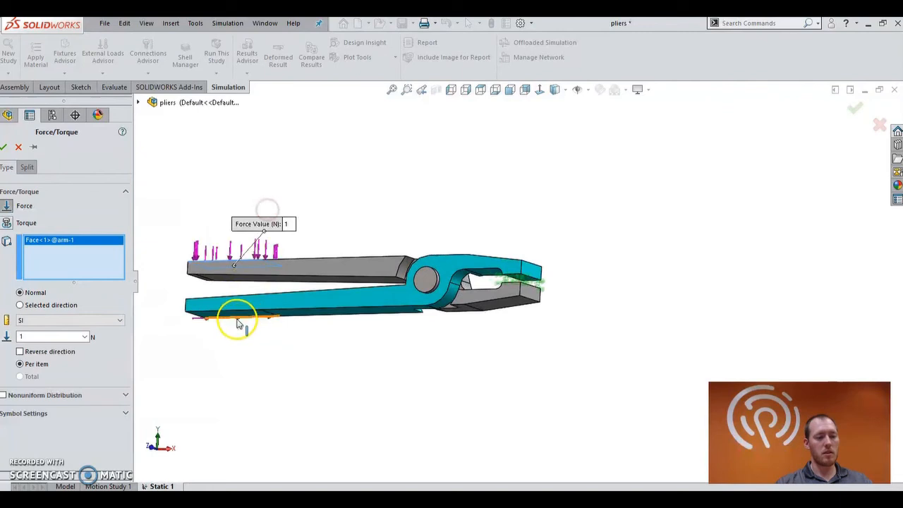
left_click(238, 317)
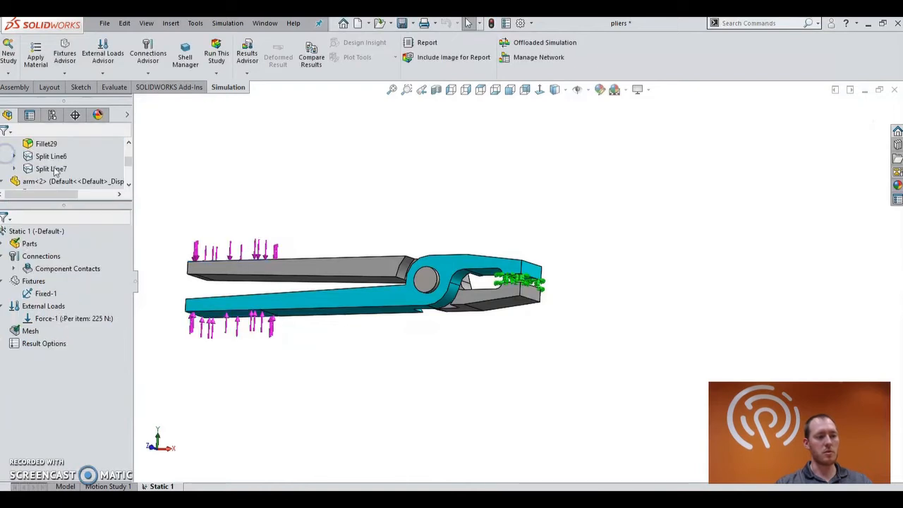
Run the static study of the pliers assembly.
middle_click_drag(606, 254, 472, 299)
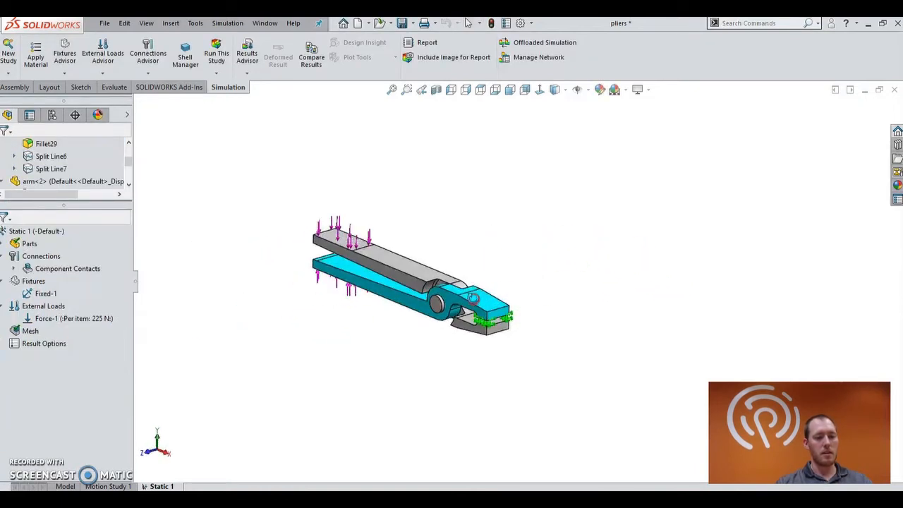
left_click(217, 56)
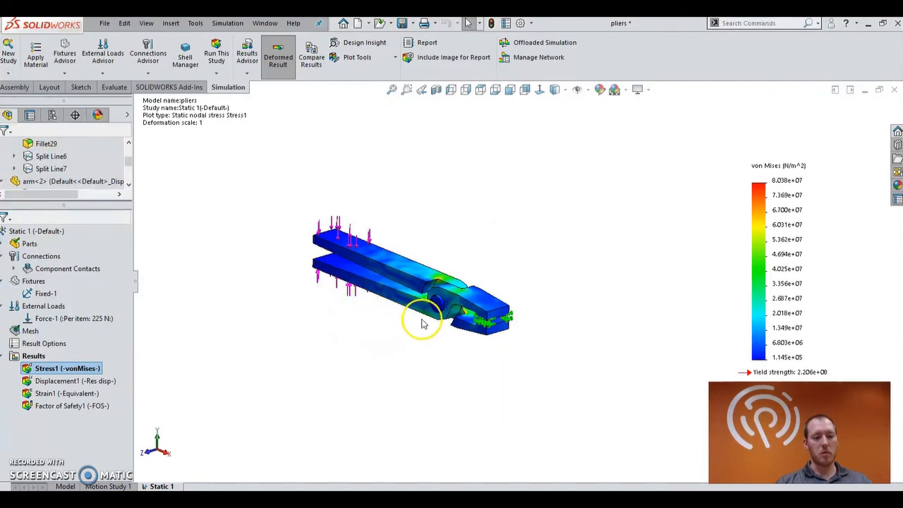
Probe the von Mises stress at the high-stress notch where the upper handle meets the pivot, then close the probe.
middle_click_drag(441, 308, 399, 230)
scroll(447, 284, "down", 8)
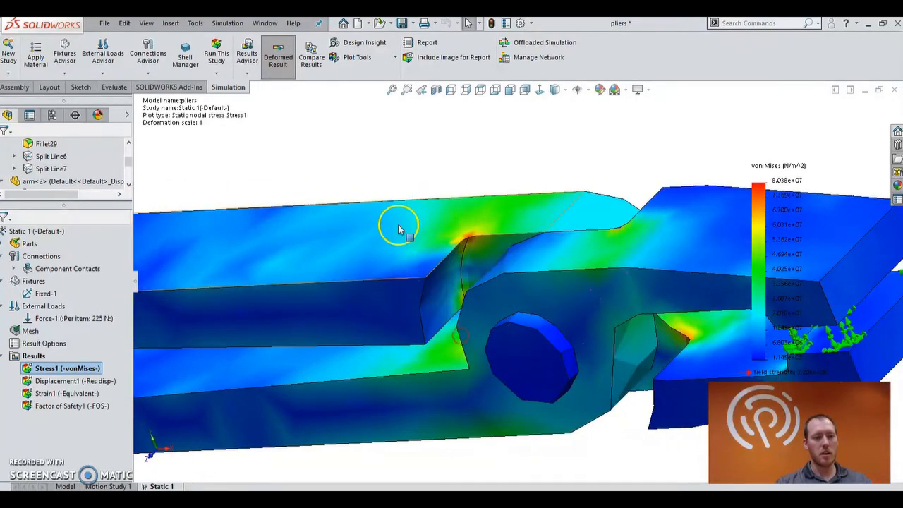
left_click(367, 58)
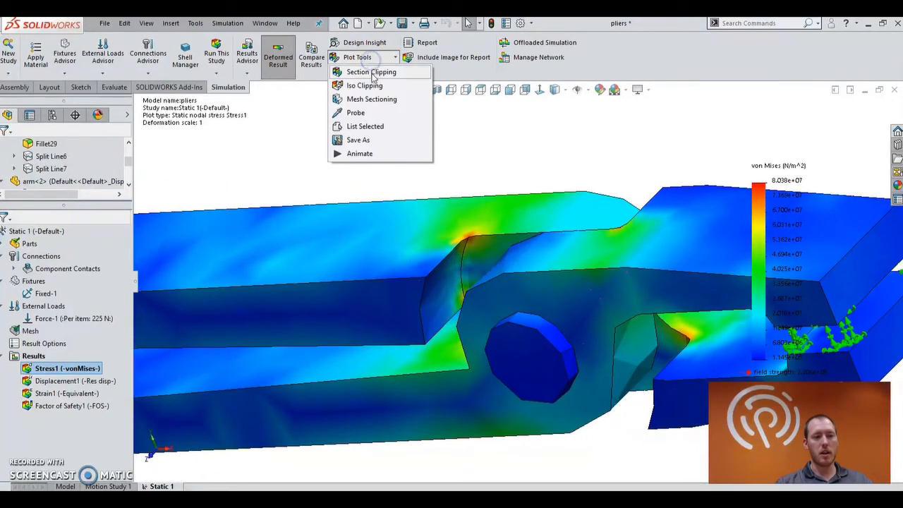
left_click(359, 114)
left_click(468, 242)
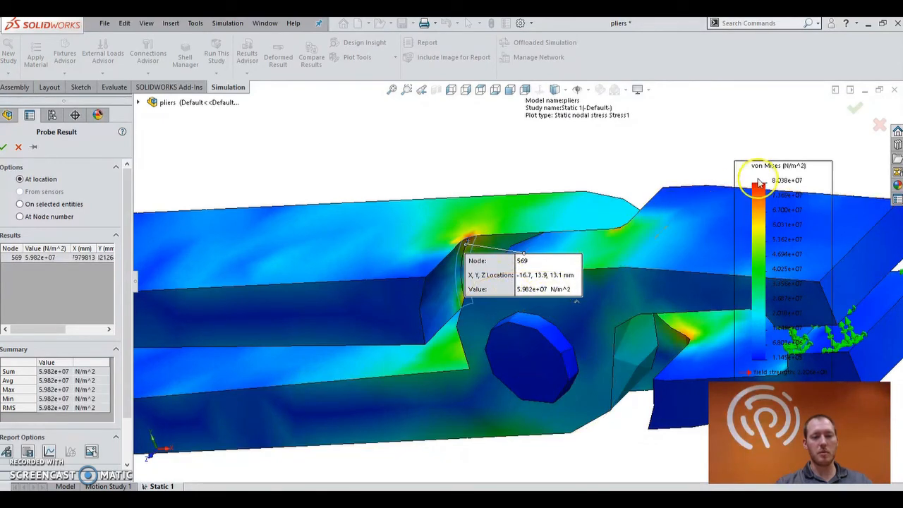
left_click(853, 109)
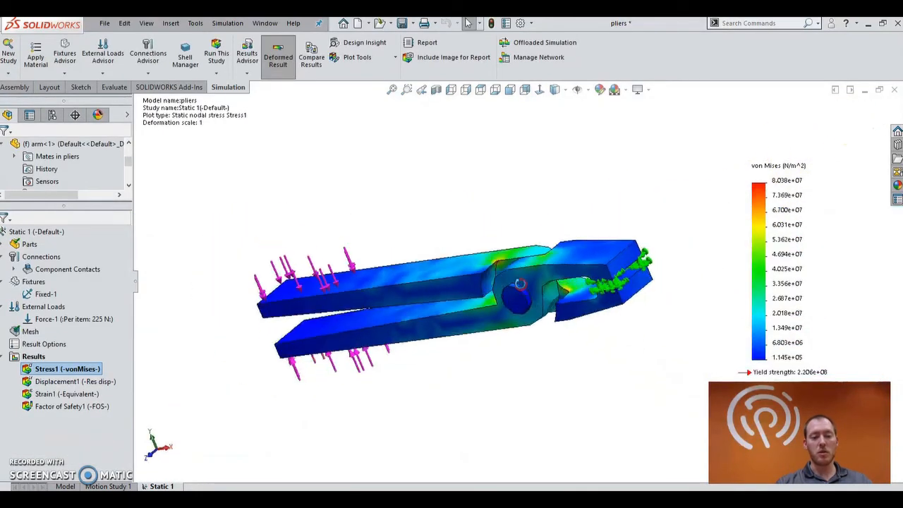
Edit the von Mises stress plot to show results only on the pin, then inspect the isolated pin.
right_click(73, 371)
left_click(113, 139)
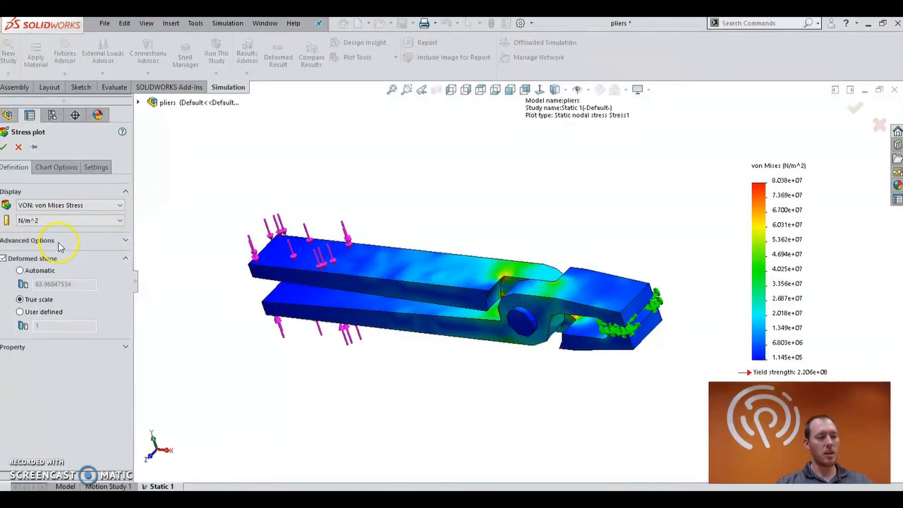
left_click(58, 241)
left_click(20, 270)
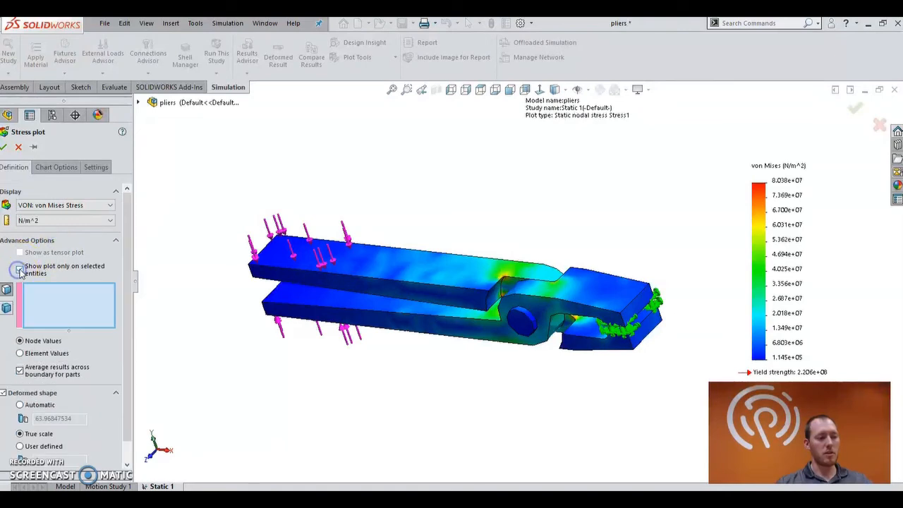
left_click(524, 323)
left_click(4, 147)
left_click(542, 302)
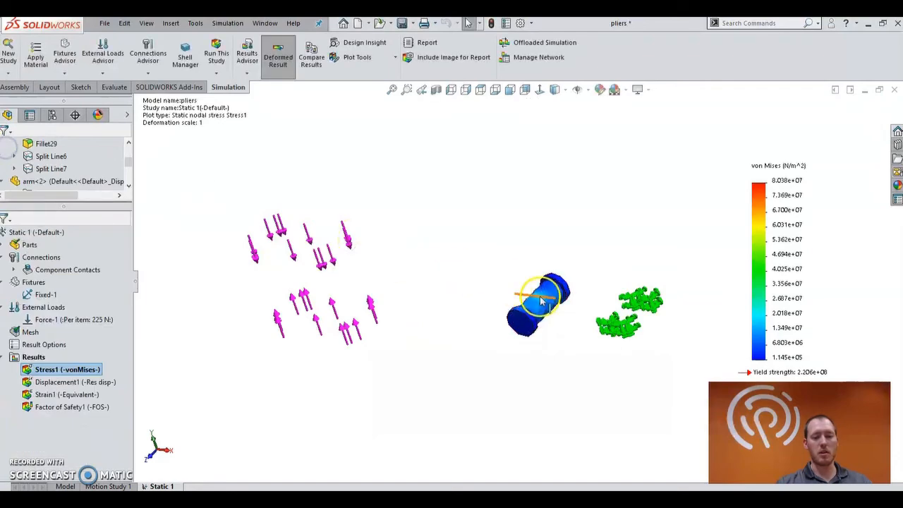
scroll(541, 298, "down", 5)
middle_click_drag(540, 298, 530, 259)
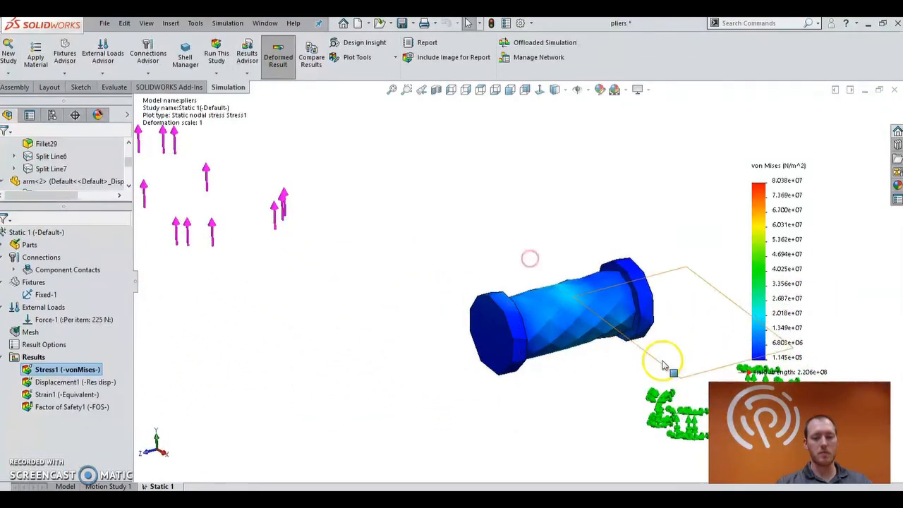